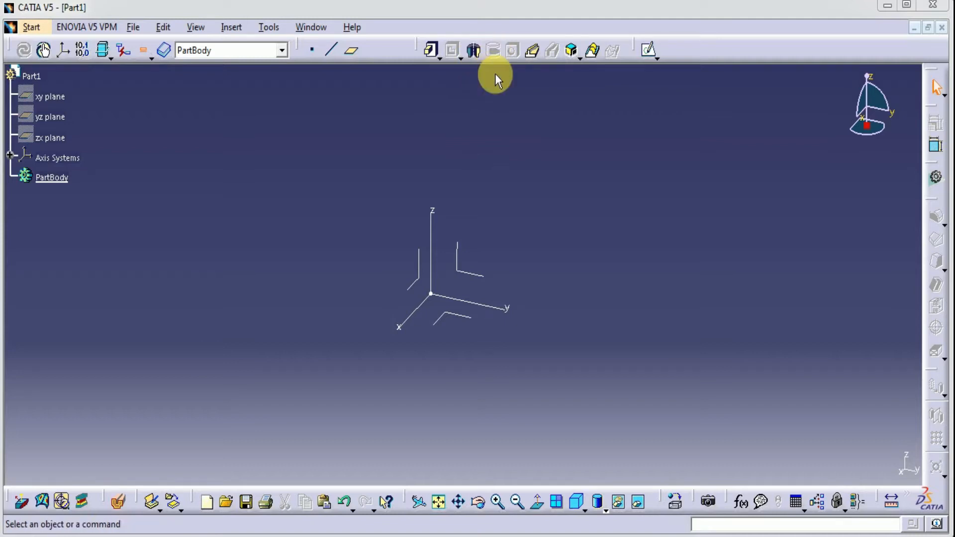
Start a profile sketch on the yz plane from the origin with a horizontal line about 102 mm and a vertical line about 136 mm long
left_click(468, 271)
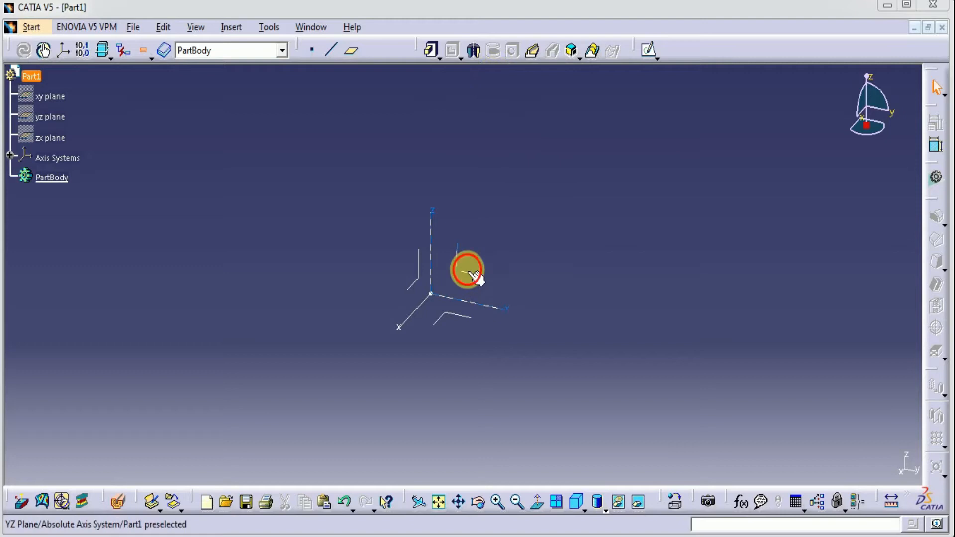
left_click(648, 49)
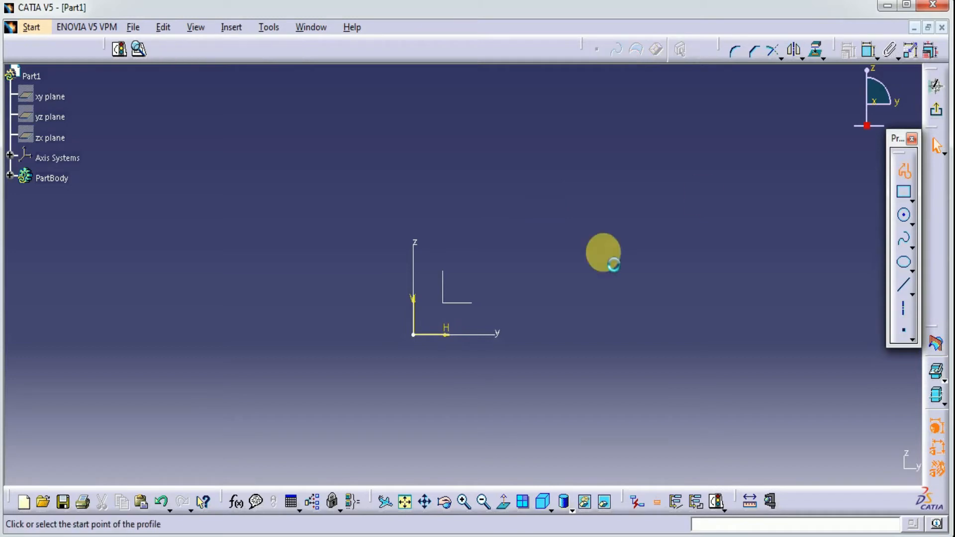
left_click(415, 334)
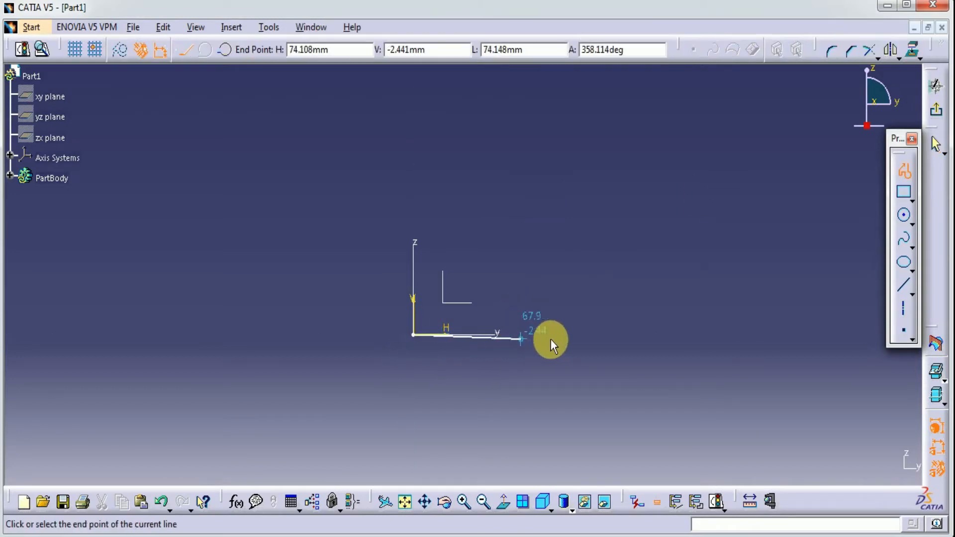
left_click(575, 337)
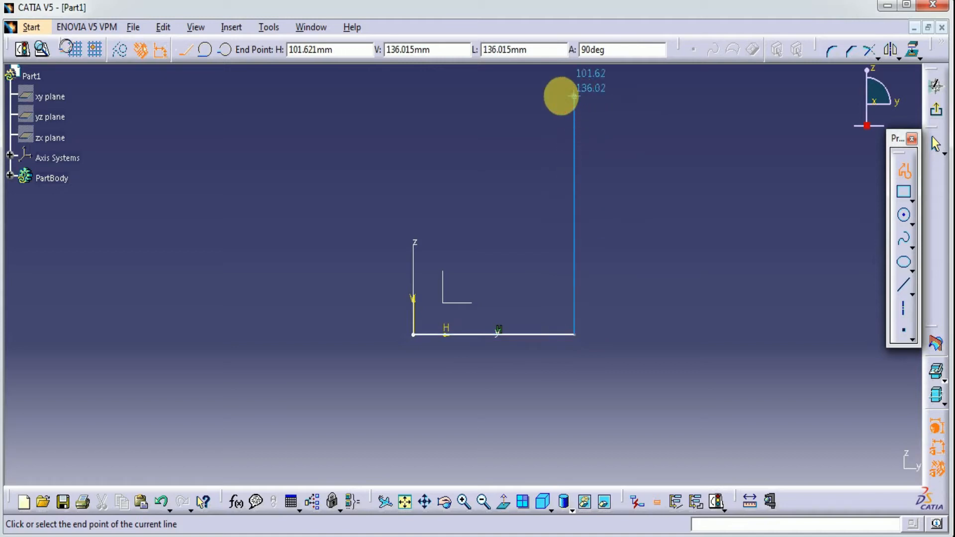
left_click(574, 95)
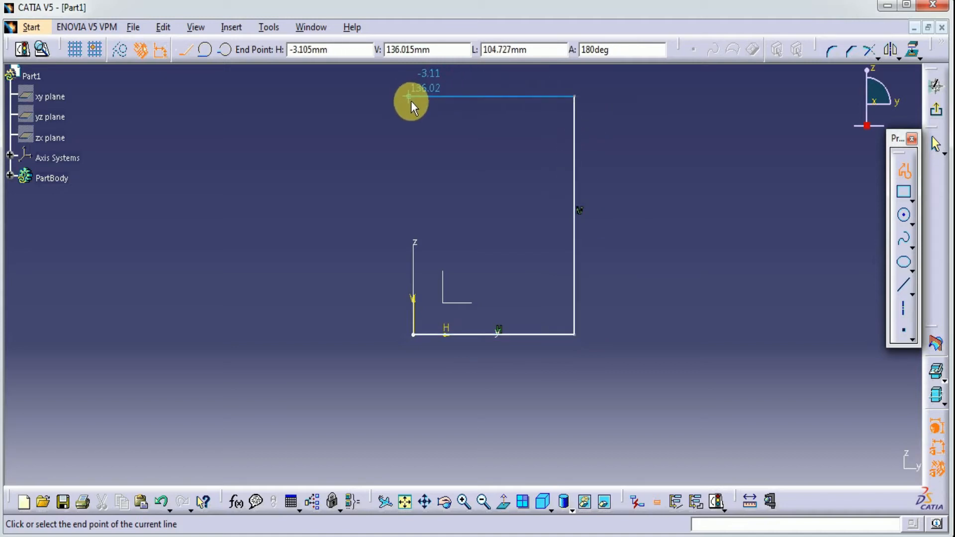
Complete the profile with a step inward about 47 mm, a vertical edge, a slope about 50 mm and a closed vertical side; exit the sketch
middle_click_drag(478, 130, 464, 223)
left_click(481, 214)
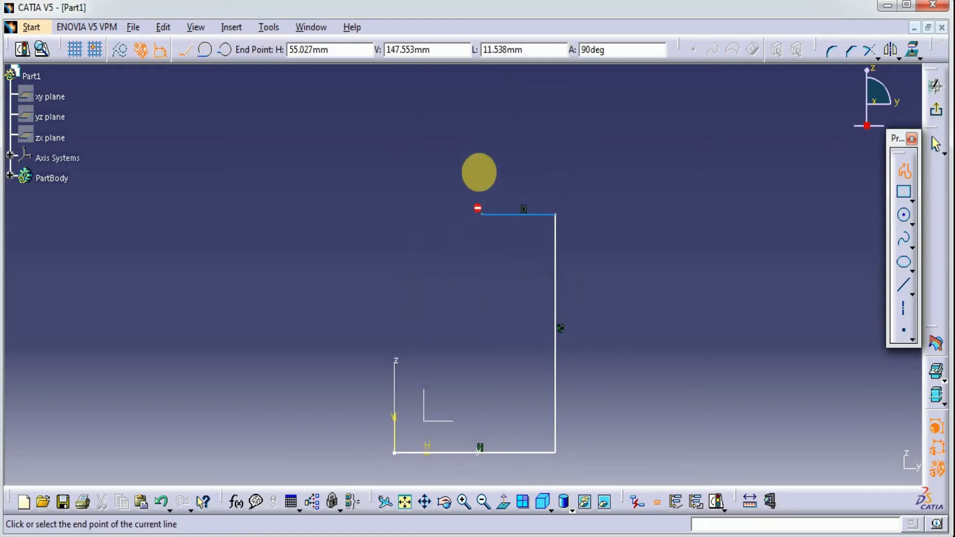
left_click(482, 108)
middle_click_drag(485, 109, 483, 146)
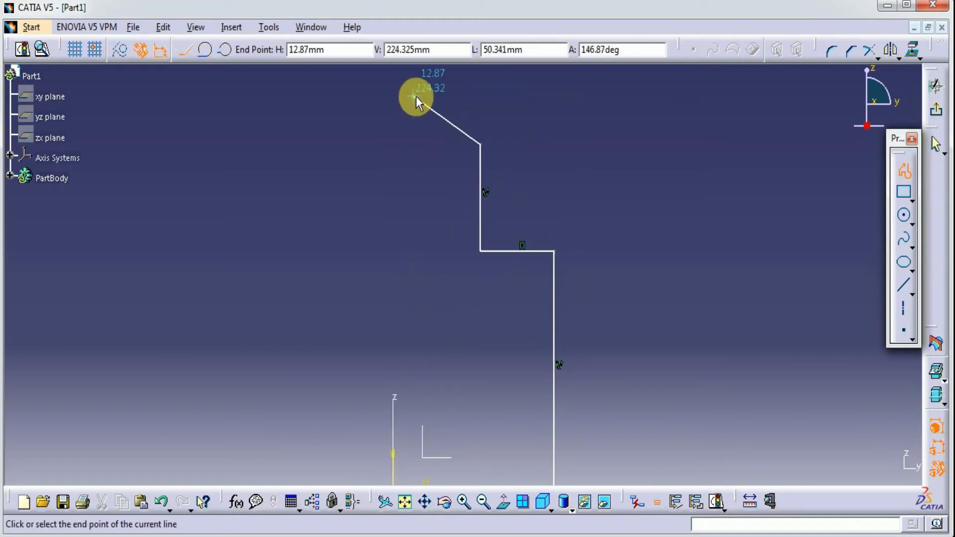
left_click(415, 97)
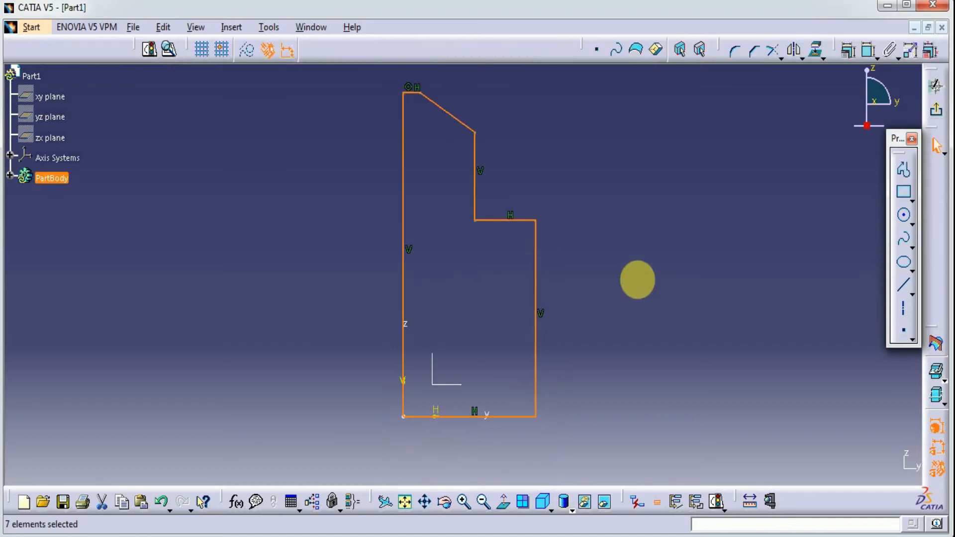
middle_click_drag(637, 279, 629, 312)
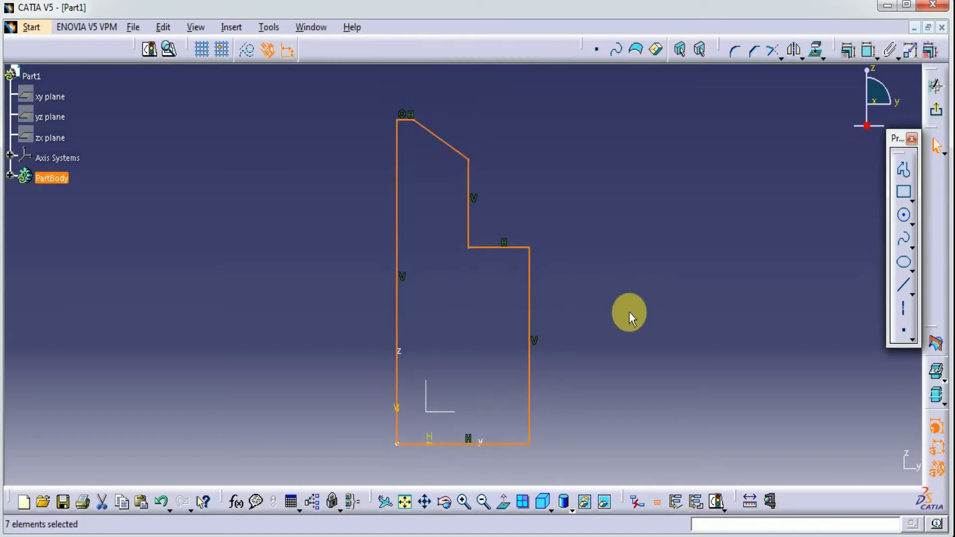
left_click(426, 210)
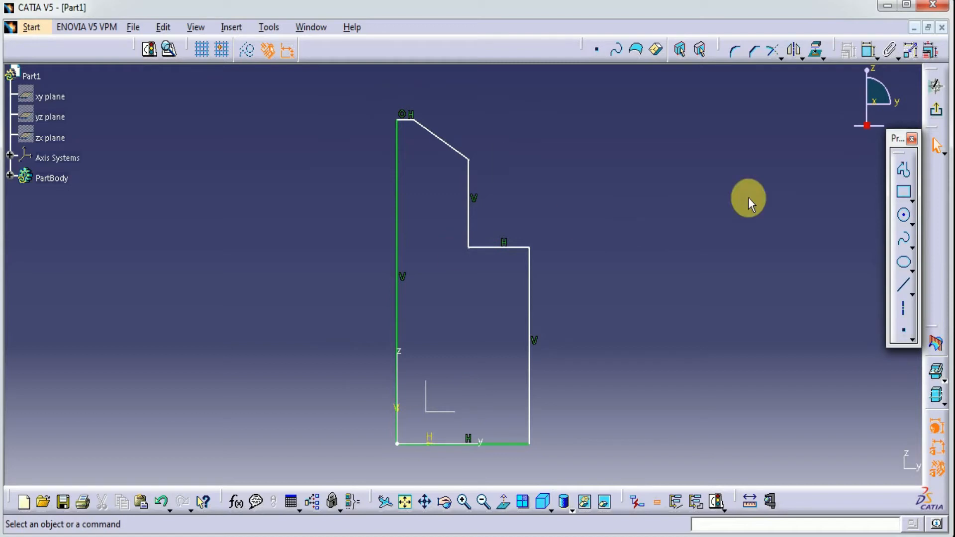
left_click(938, 114)
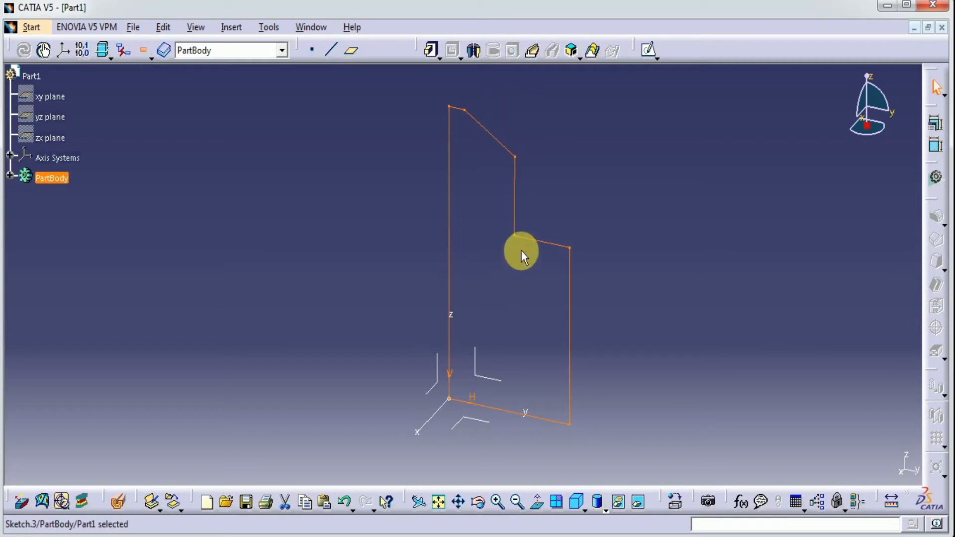
Revolve the stepped profile into a Shaft through 360 degrees about its long vertical edge
left_click(474, 51)
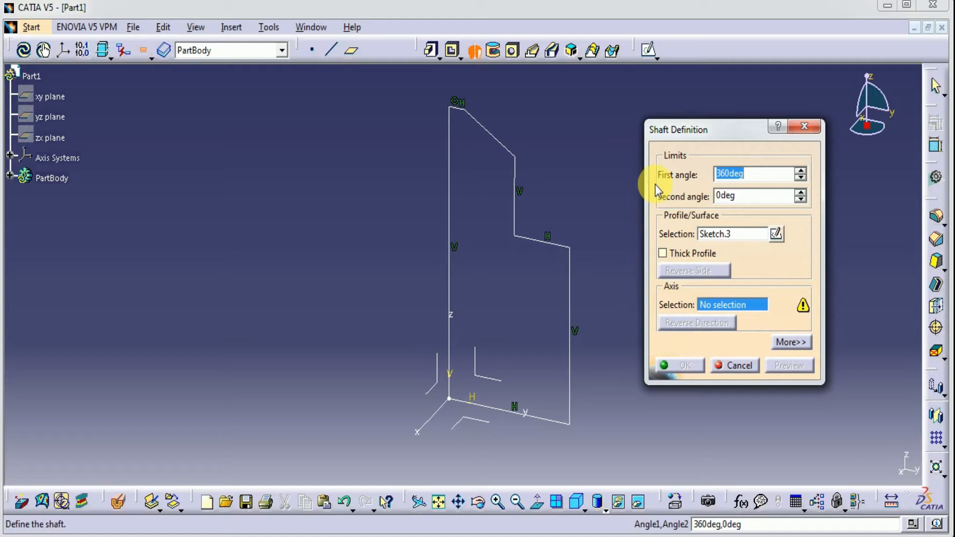
left_click(449, 264)
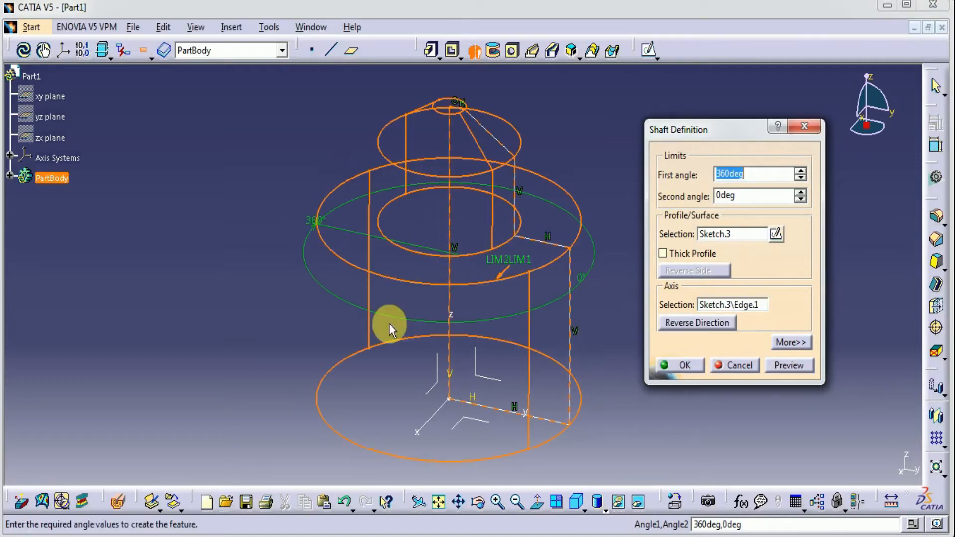
left_click(789, 365)
left_click(680, 366)
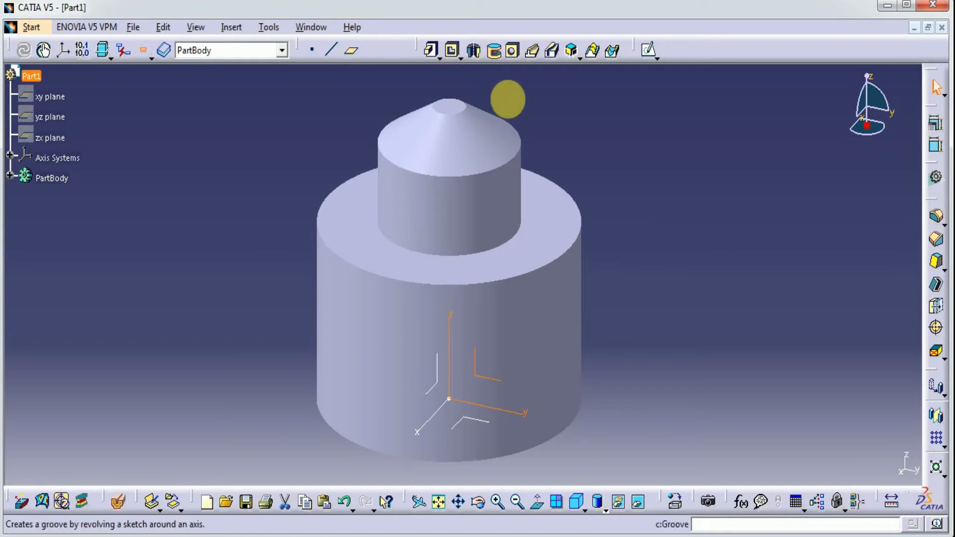
Sketch a small rectangle on the yz plane crossing the outer wall of the large cylinder just below its top face
left_click(649, 50)
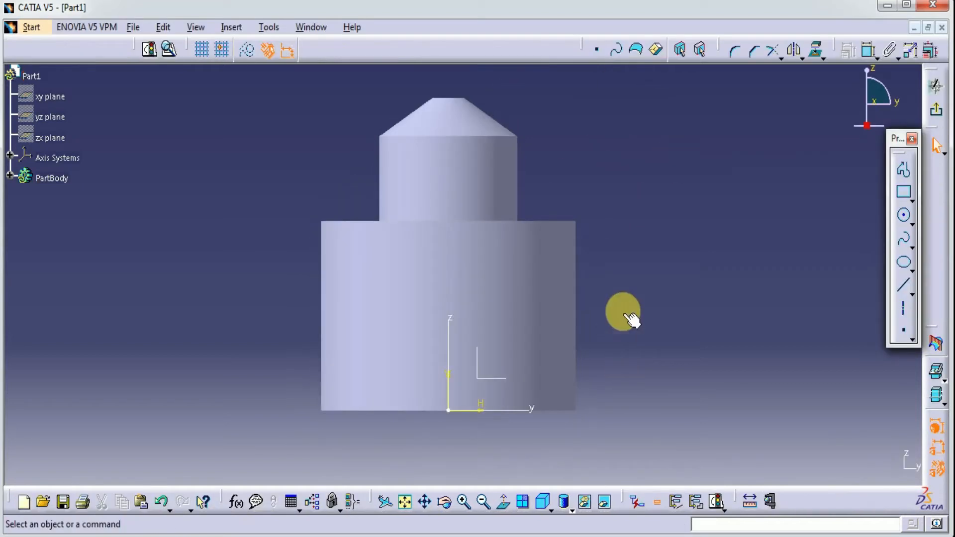
left_click(904, 192)
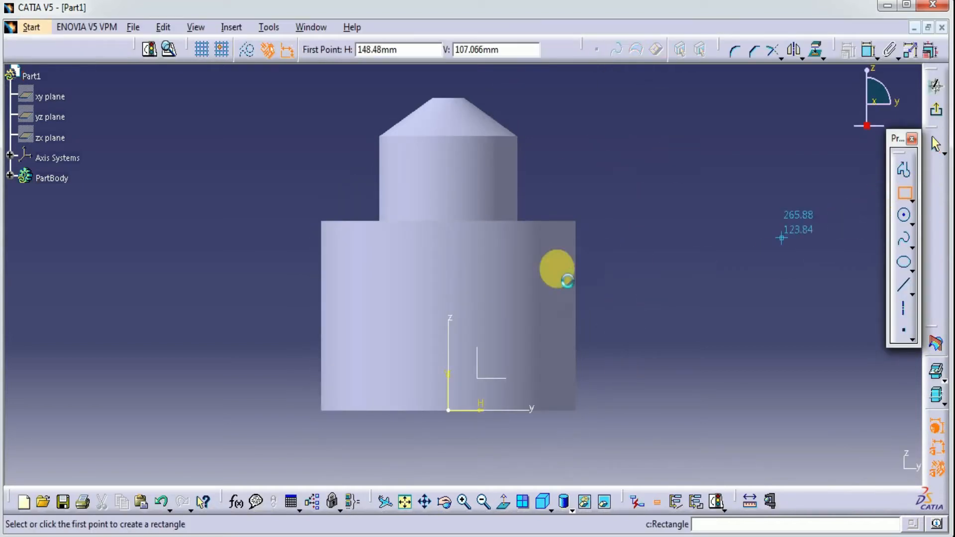
left_click(501, 244)
left_click(592, 263)
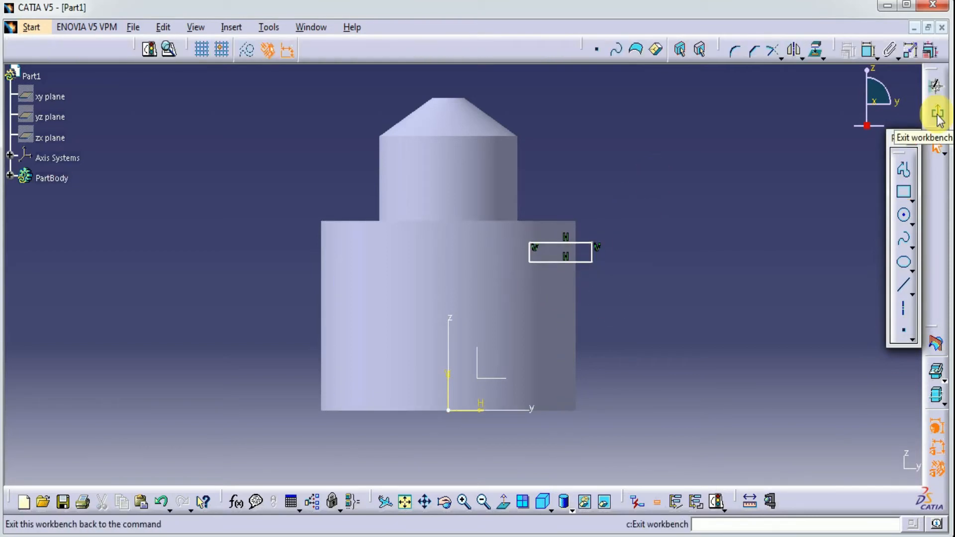
left_click(937, 113)
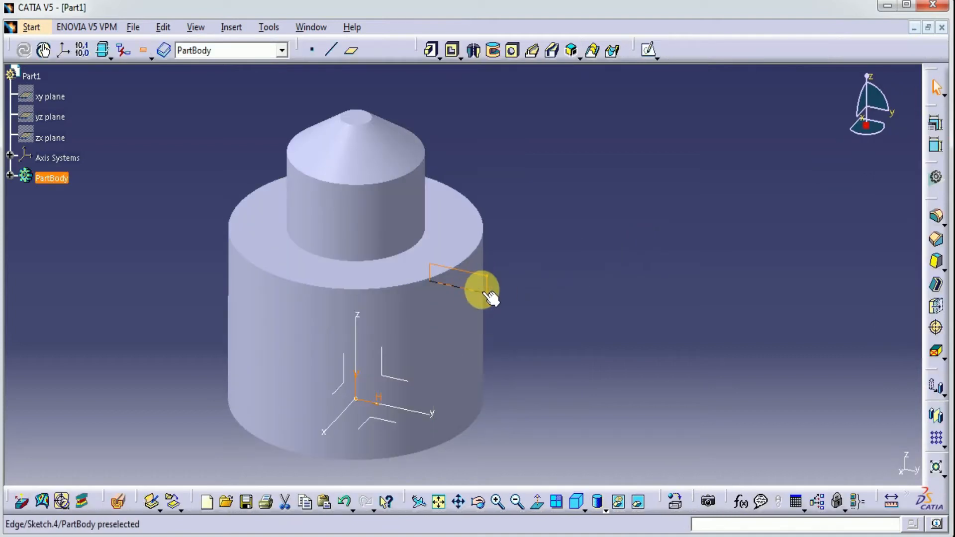
Cut a 360-degree Groove from the rectangle sketch using the shaft's axis as the rotation axis
left_click(494, 51)
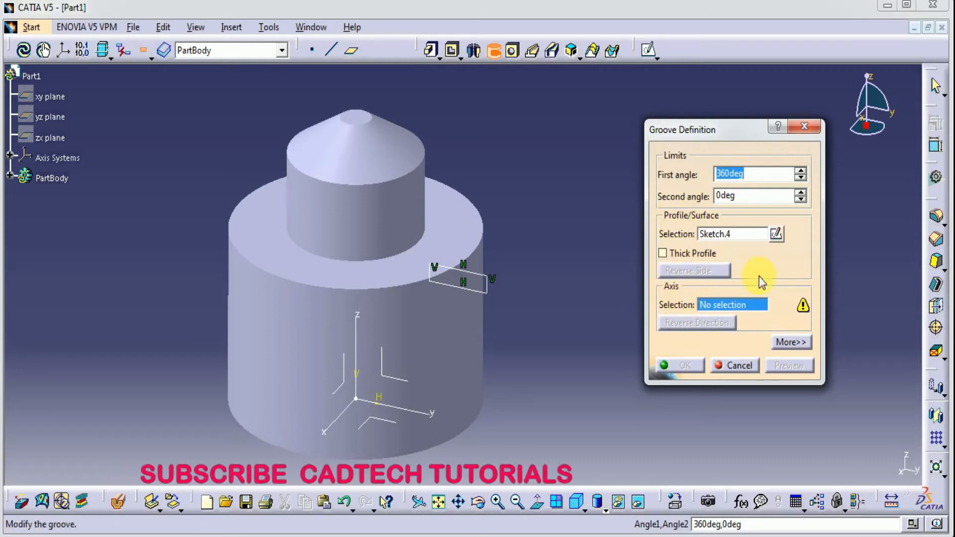
left_click(791, 343)
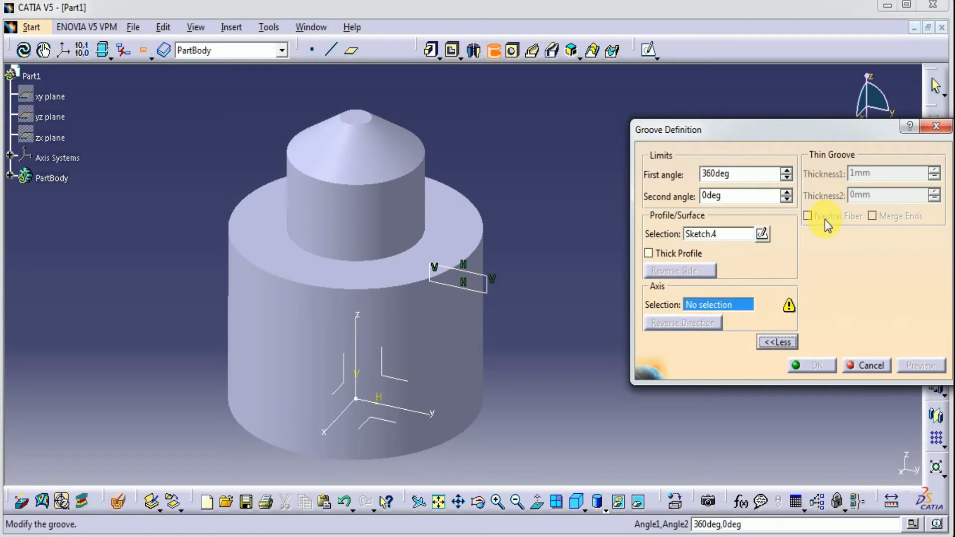
left_click_drag(717, 137, 627, 122)
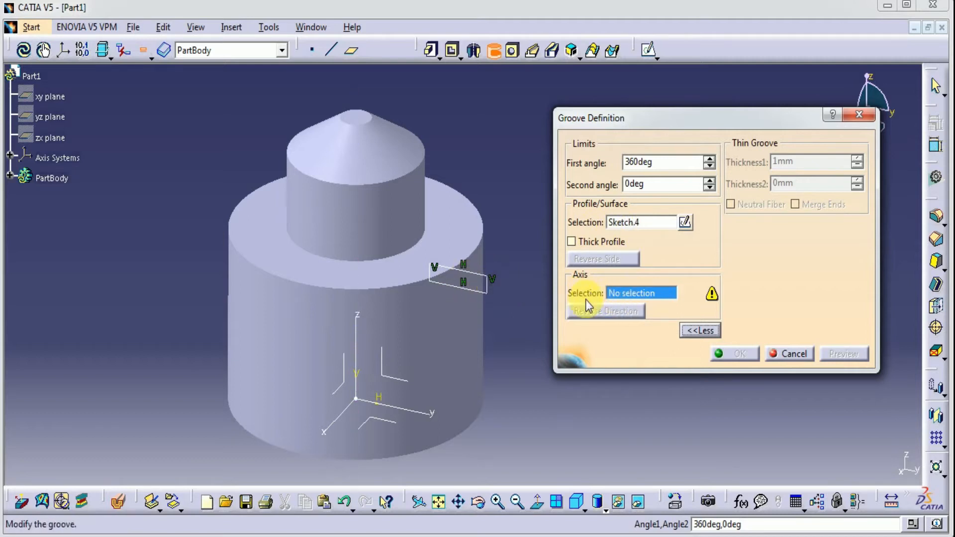
left_click(385, 307)
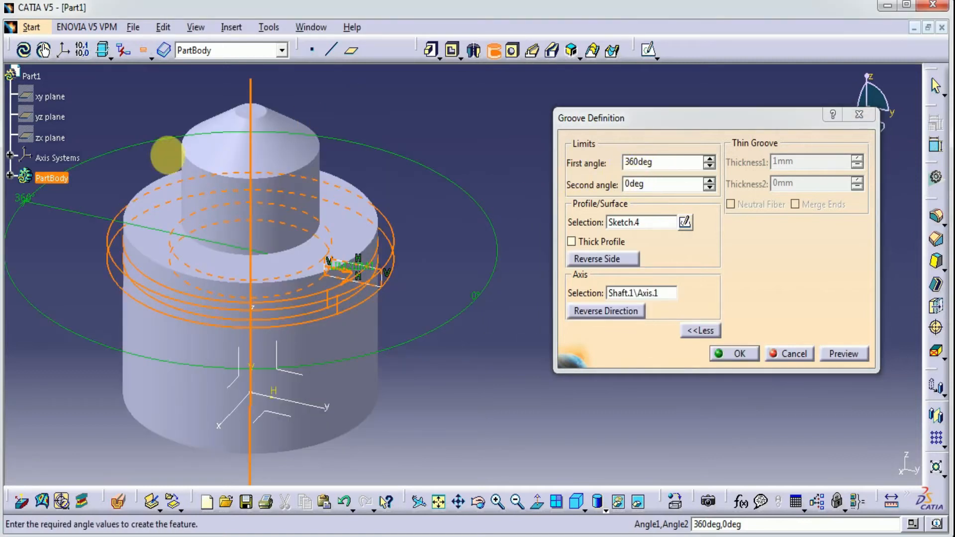
middle_click_drag(167, 155, 167, 182, "ctrl")
left_click(727, 354)
Reopen the groove definition and try to enter 360deg-80 as its first angle
middle_click_drag(527, 362, 541, 294)
middle_click_drag(463, 275, 506, 278)
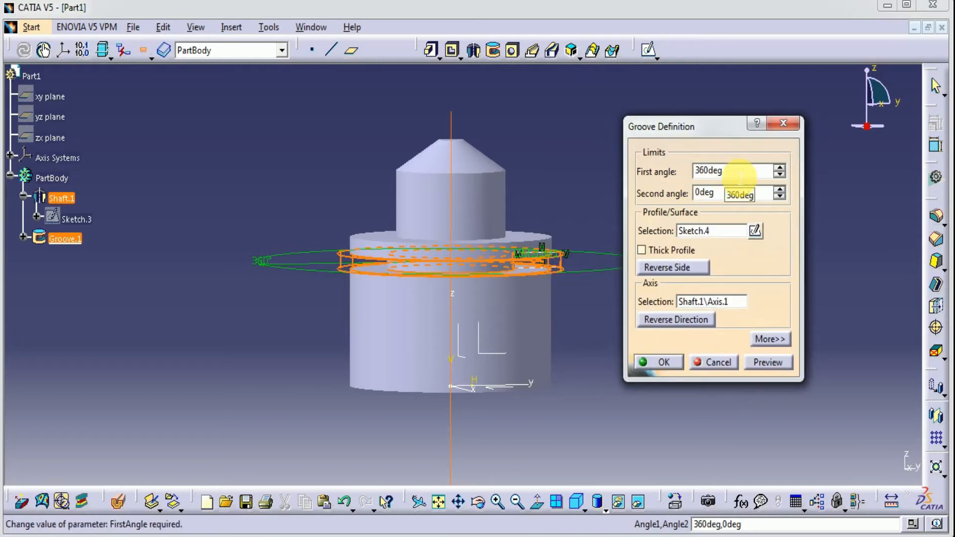
type("-80")
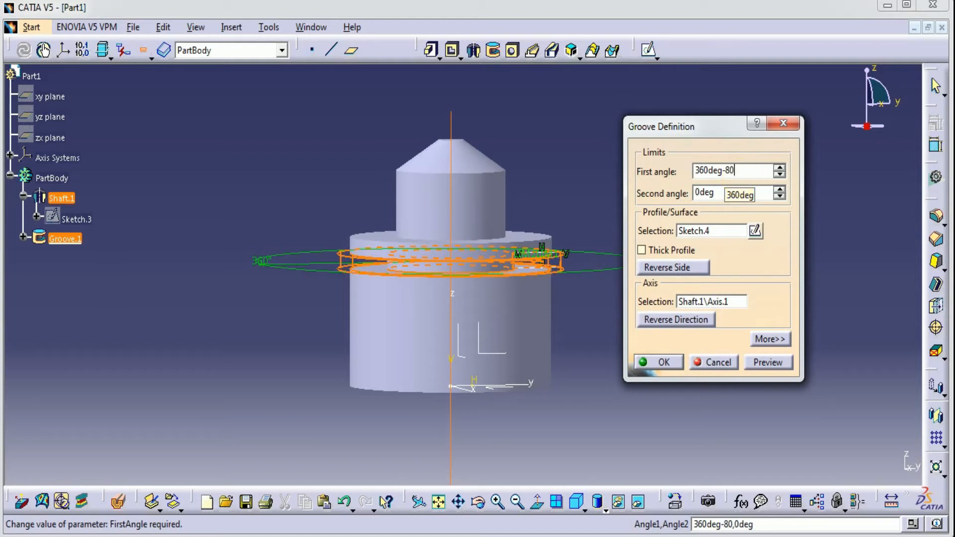
left_click(763, 364)
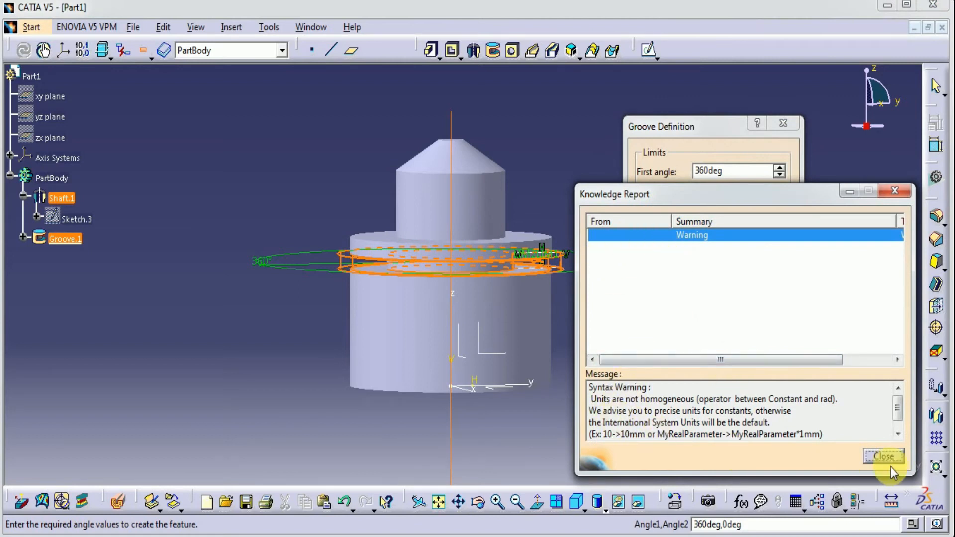
left_click(883, 456)
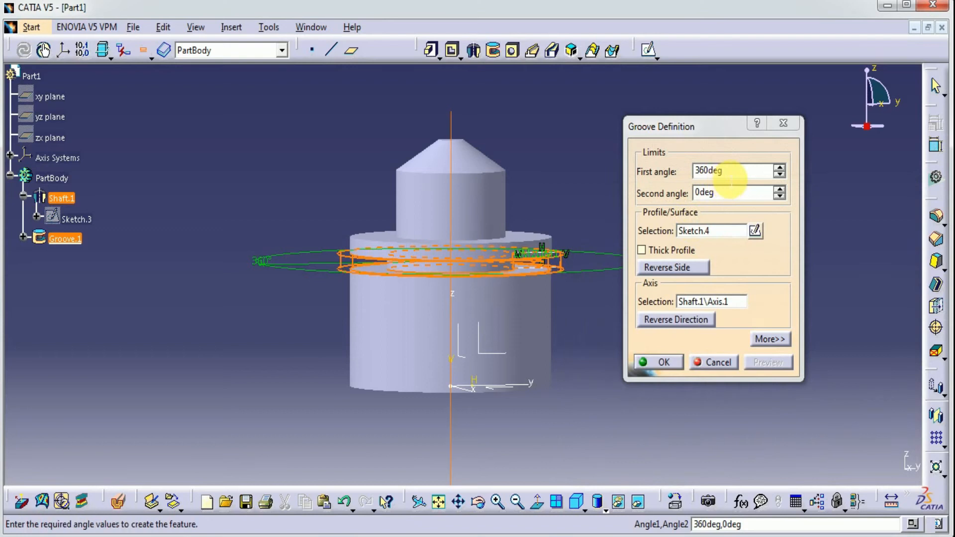
Set the groove's first angle to 260 degrees and apply the change
double_click(723, 171)
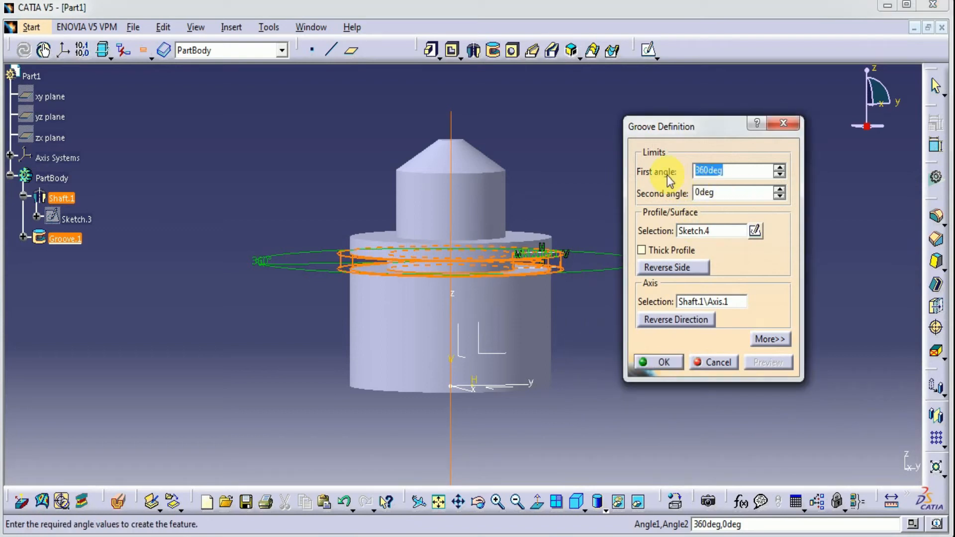
type("260")
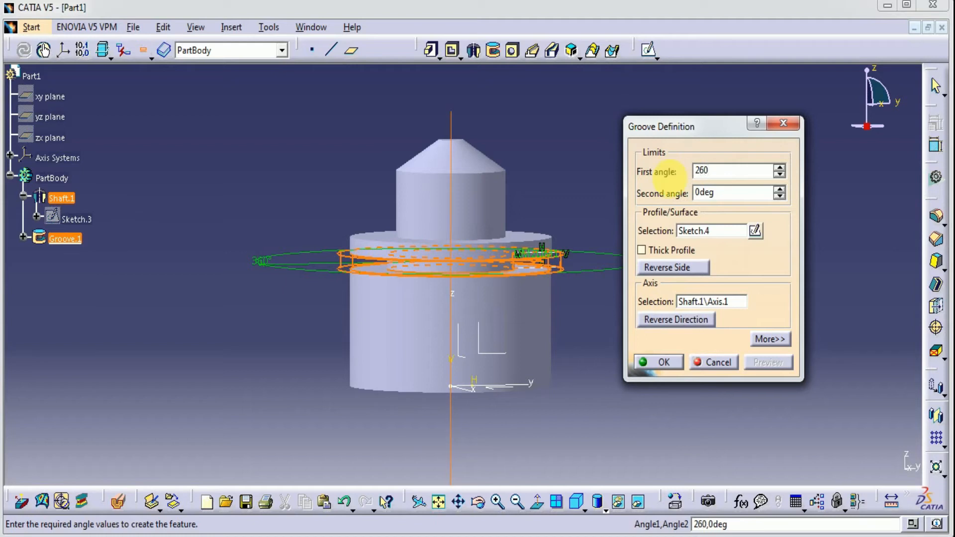
left_click(711, 303)
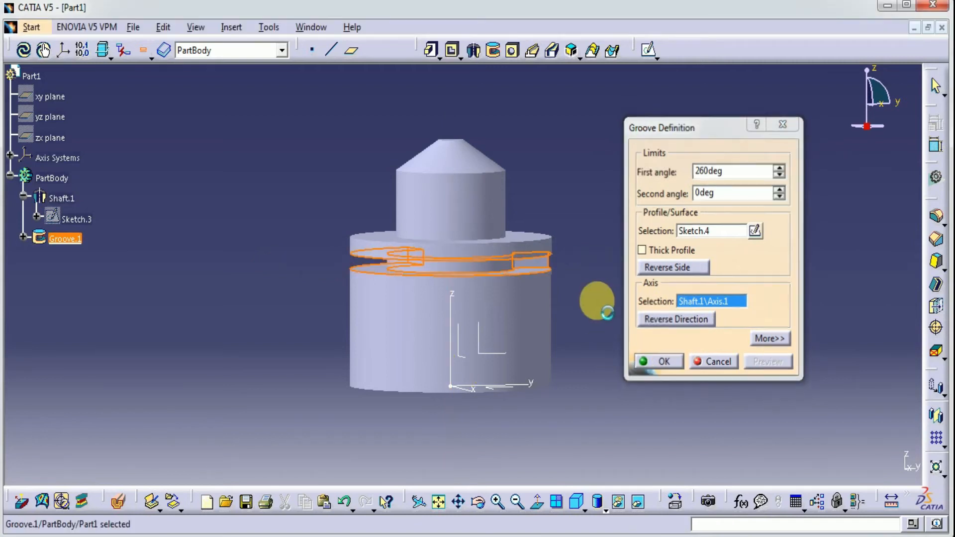
left_click(599, 301)
Edit the groove again, setting its first angle to 30 degrees, and preview and apply the partial cut
mouse_move(625, 300)
middle_mouse_down()
mouse_move(416, 309)
mouse_move(248, 298)
middle_mouse_up()
double_click(65, 239)
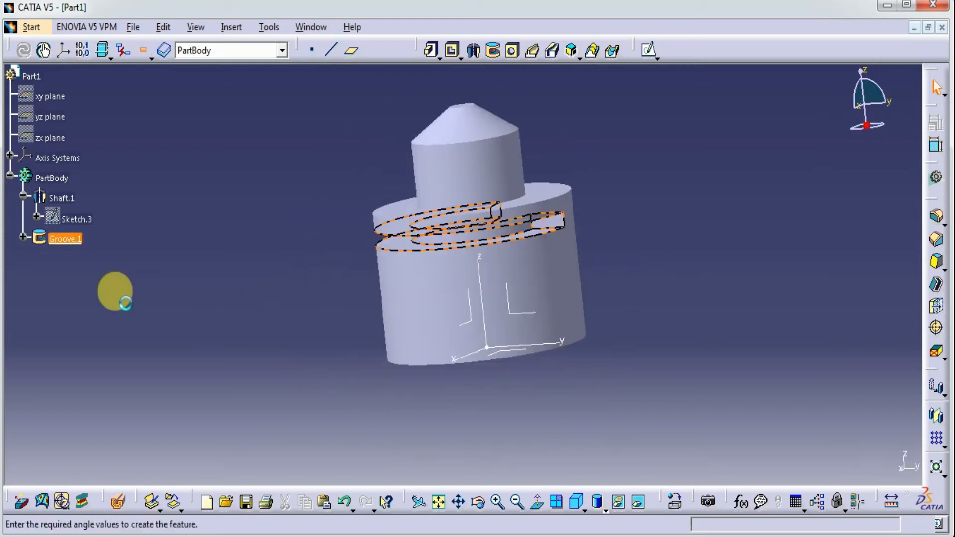
middle_click_drag(212, 350, 202, 352)
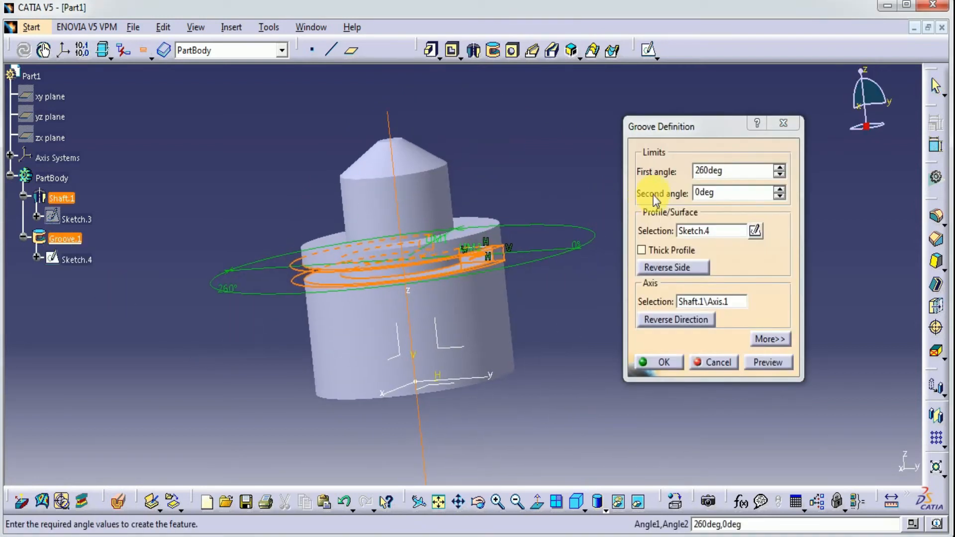
left_click(664, 176)
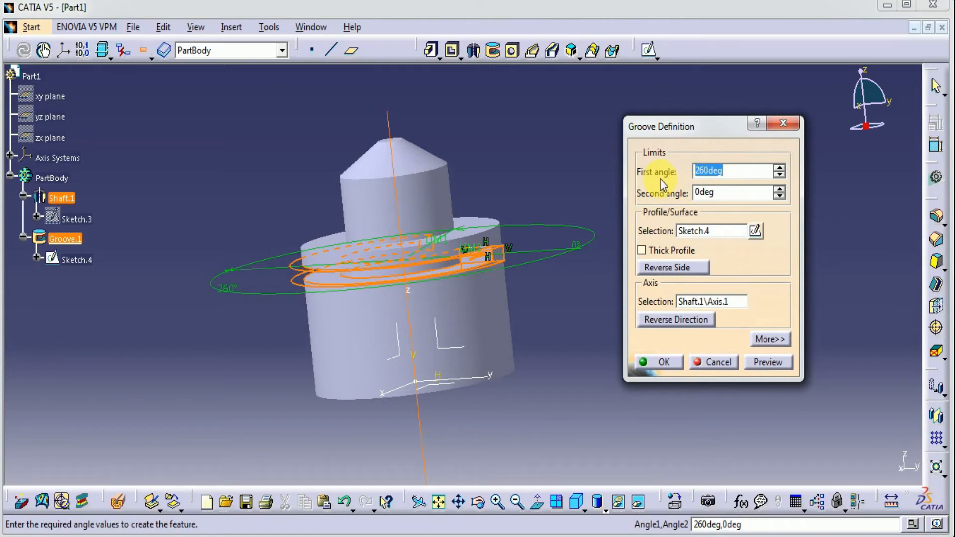
type("30")
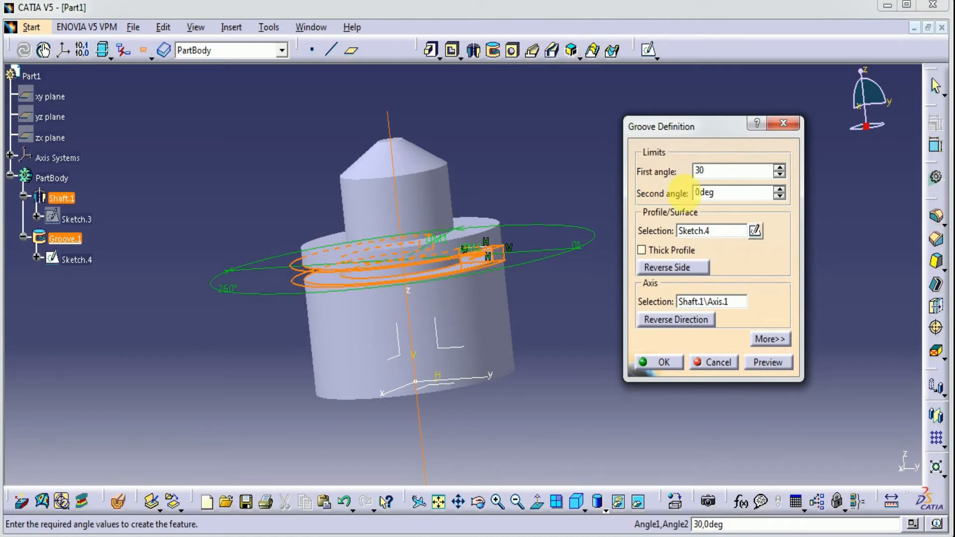
left_click(767, 362)
middle_click_drag(549, 371, 493, 425)
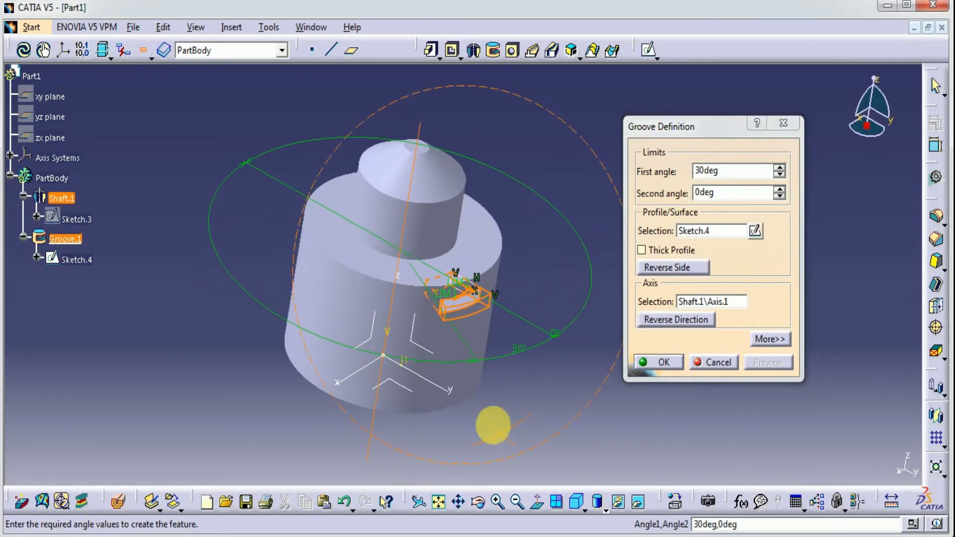
left_click(658, 362)
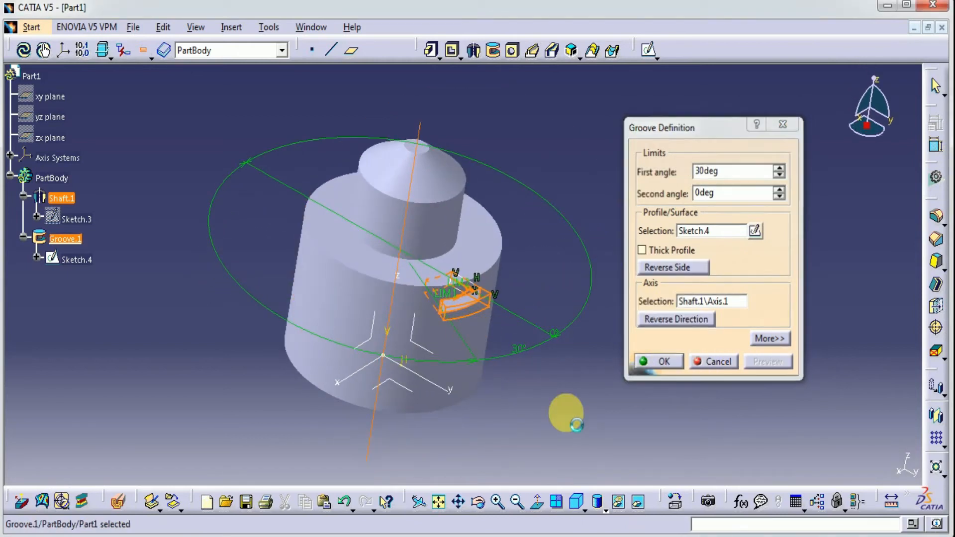
Reopen the groove definition, set its second angle to 170 degrees, and preview the extended cut around the shaft
middle_click_drag(523, 438, 427, 175)
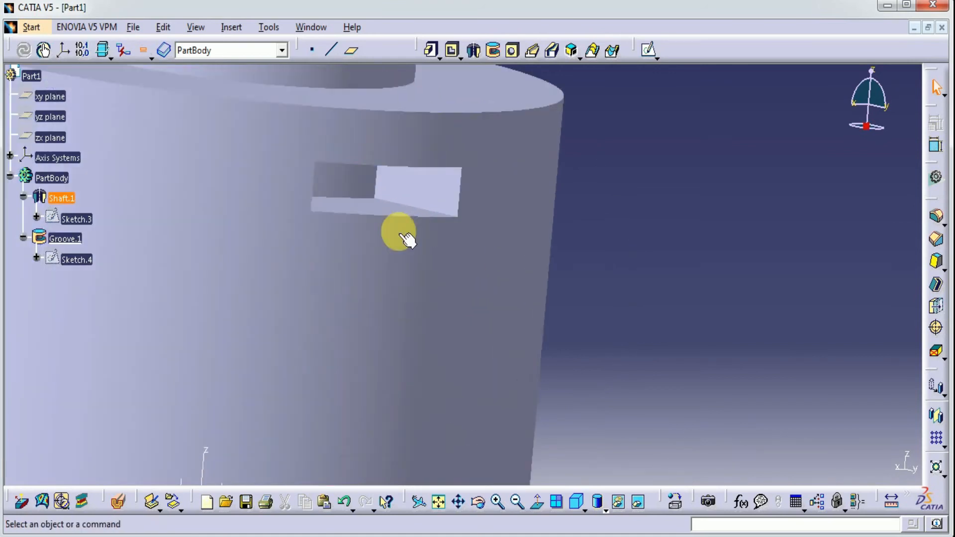
middle_click_drag(367, 207, 530, 288)
double_click(63, 238)
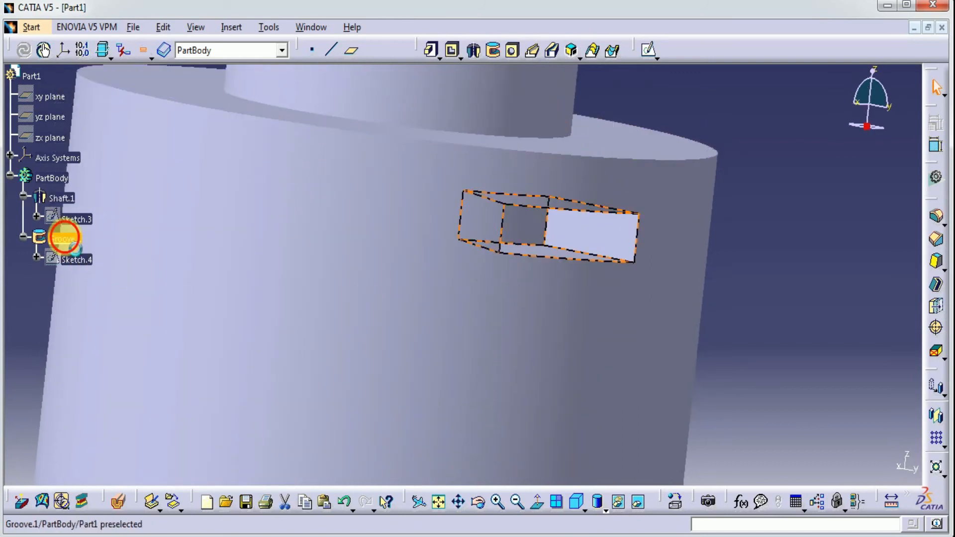
left_click(720, 194)
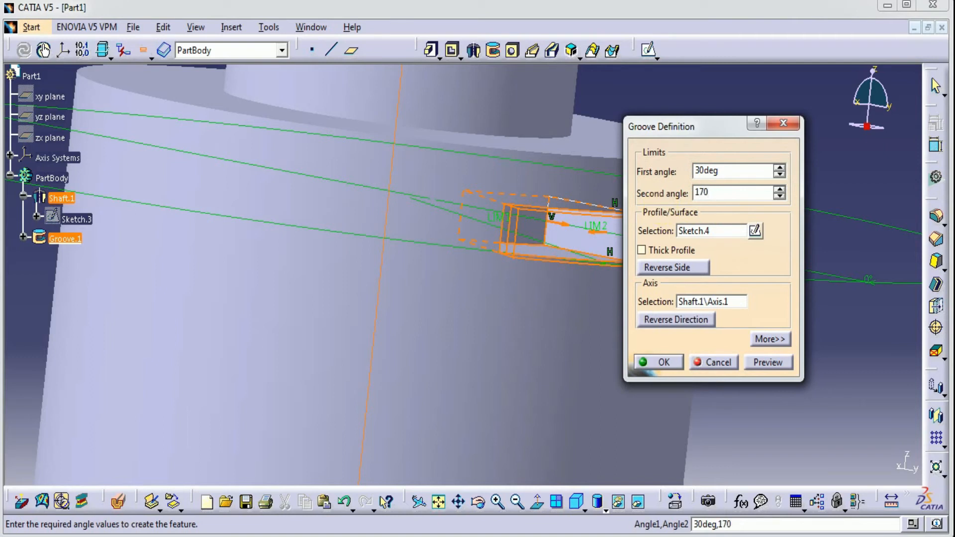
left_click(755, 368)
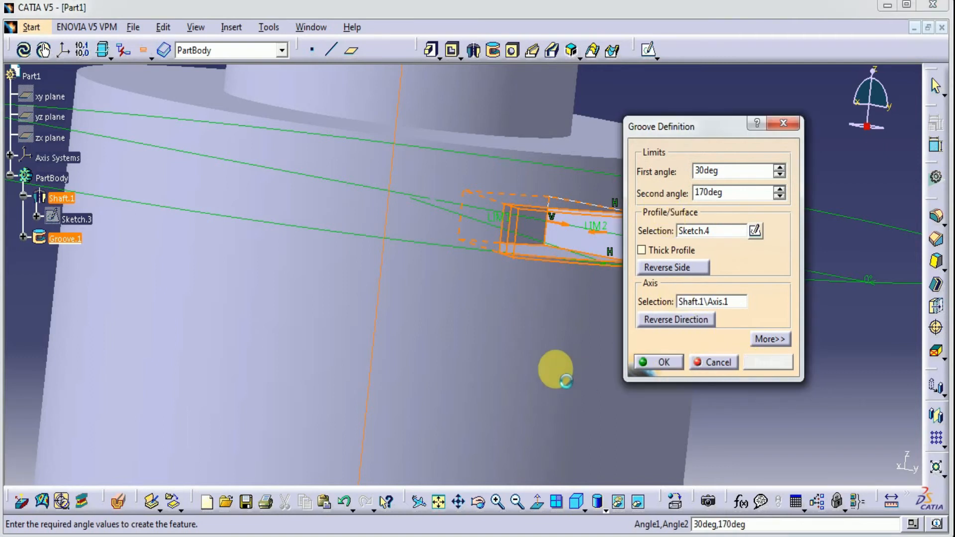
middle_click_drag(551, 355, 332, 359)
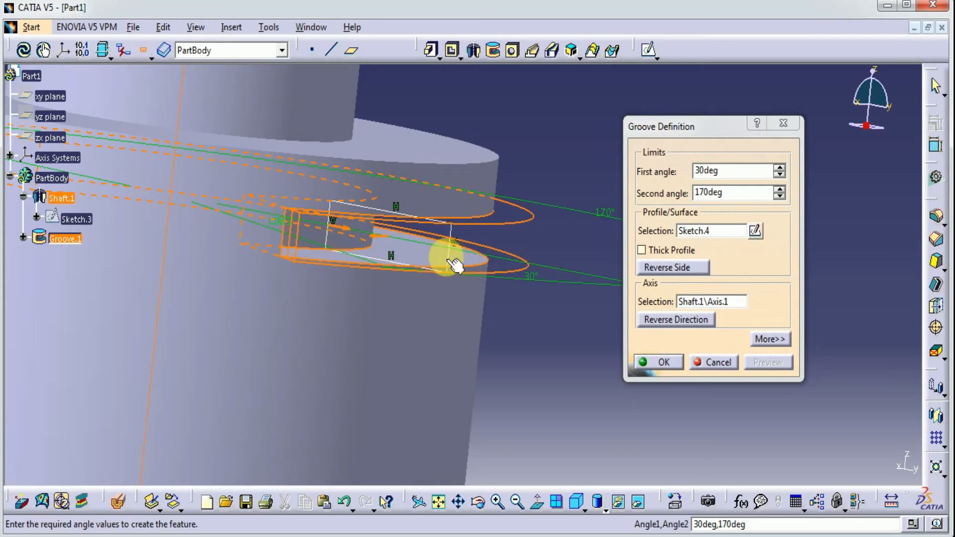
middle_click_drag(483, 270, 283, 264)
middle_click_drag(500, 247, 263, 255)
middle_click_drag(473, 213, 548, 285)
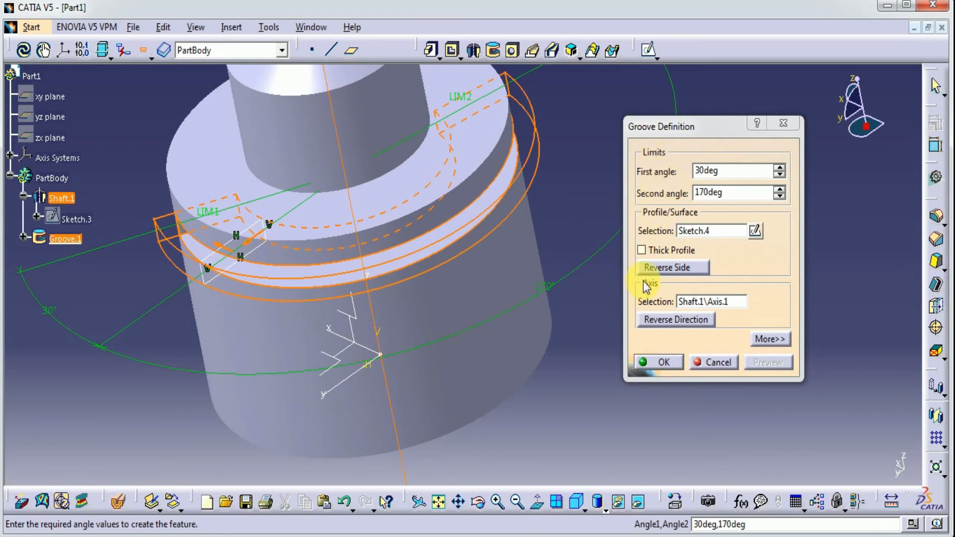
Reverse the groove's cutting side to remove the material outside the rectangle profile, then preview and apply it
left_click(654, 269)
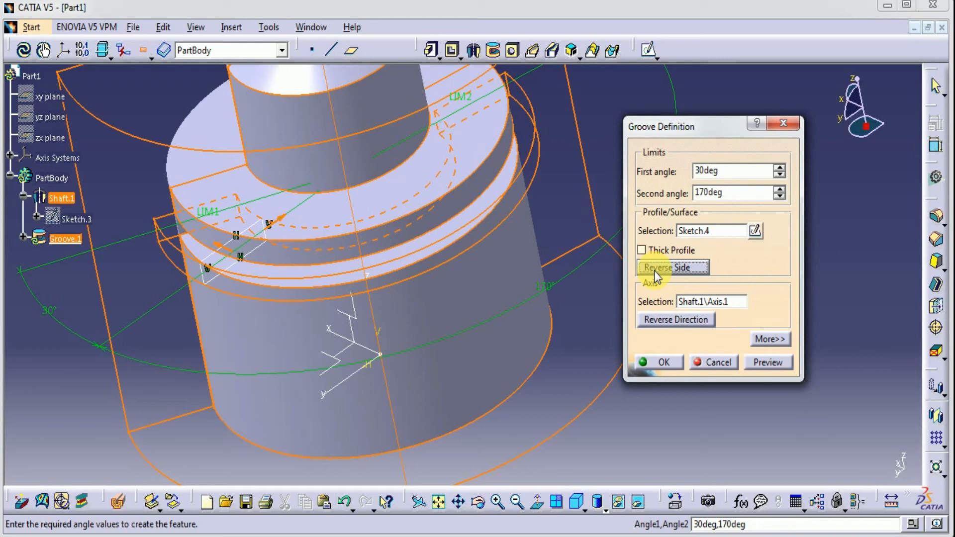
left_click(765, 364)
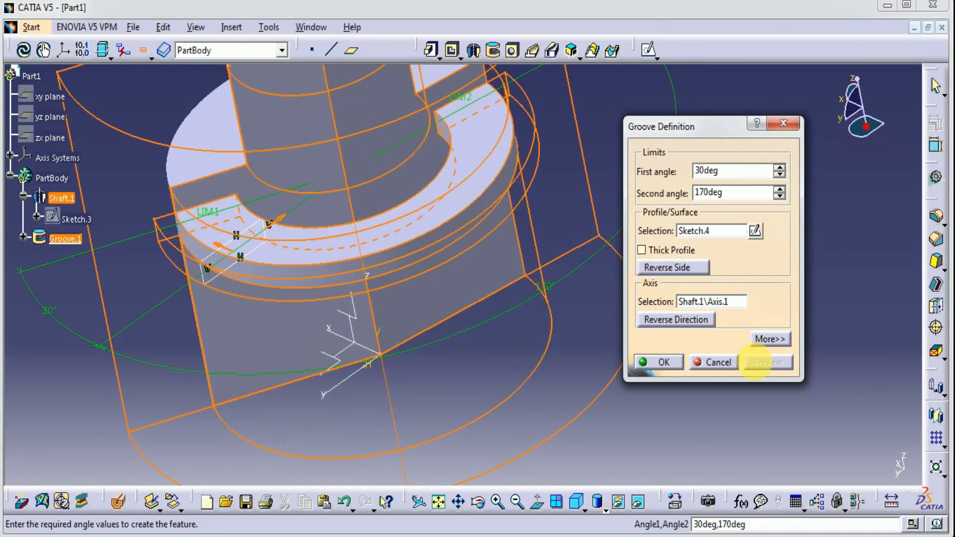
left_click(673, 362)
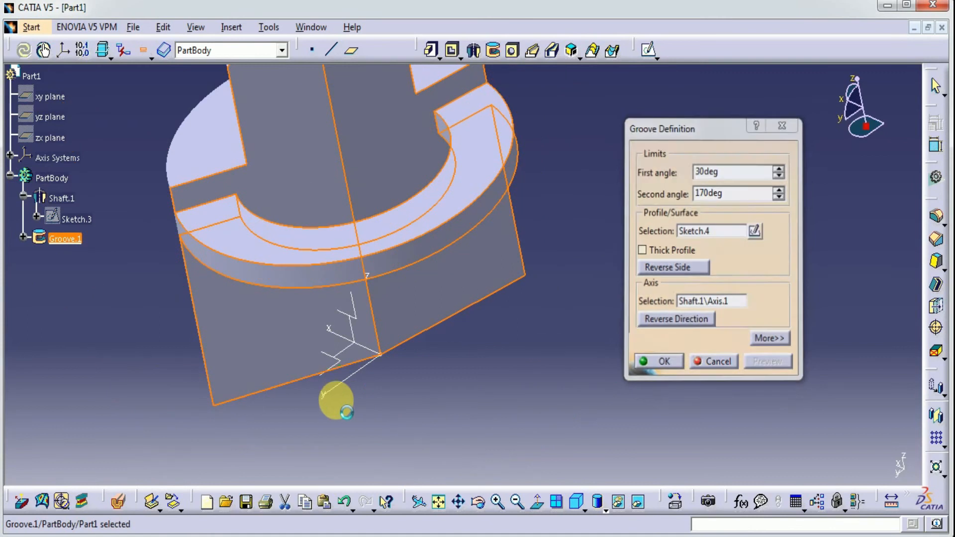
middle_click_drag(193, 403, 521, 366)
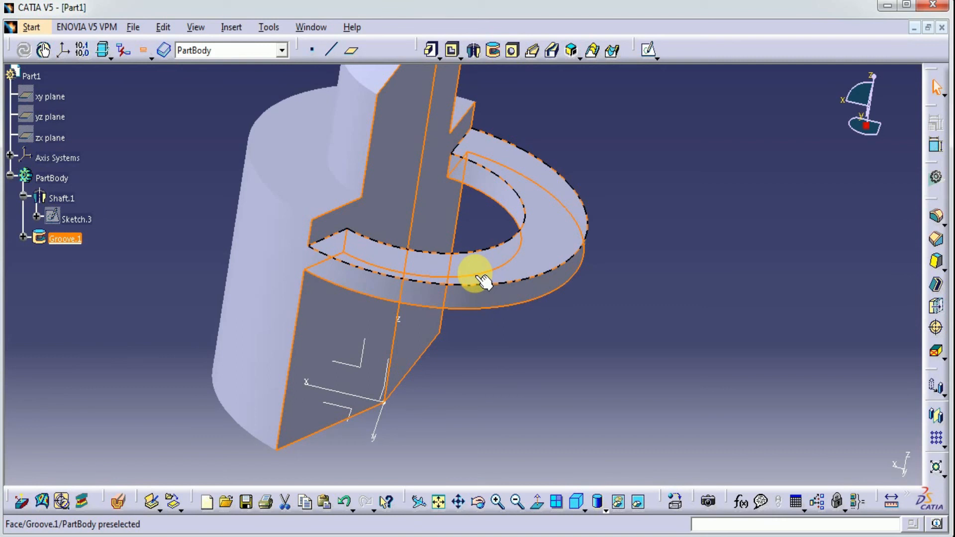
mouse_move(625, 252)
middle_mouse_down()
mouse_move(580, 203)
mouse_move(572, 166)
mouse_move(512, 134)
middle_mouse_up()
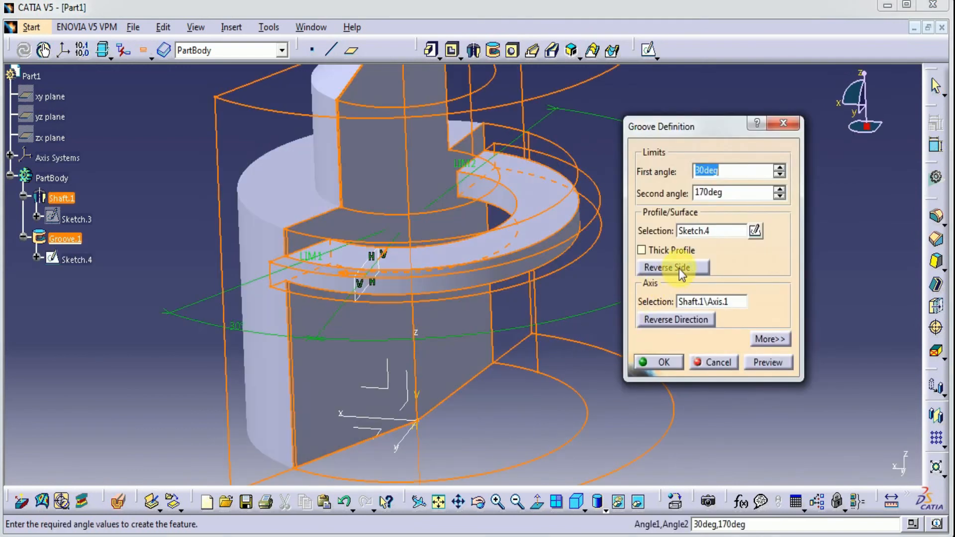
Edit the groove again, toggling its cutting side back to the inside of the rectangle profile, and preview the cut
left_click(678, 269)
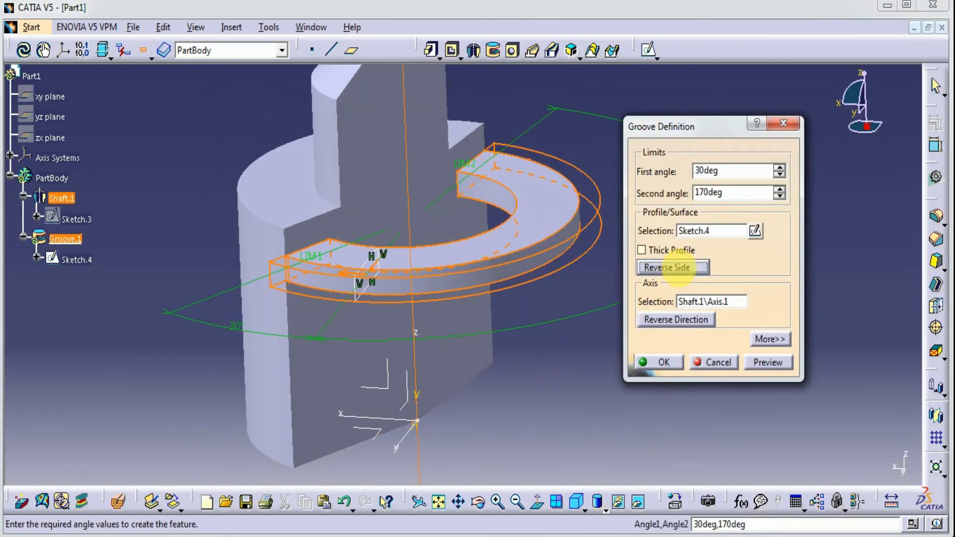
left_click(679, 269)
left_click(769, 362)
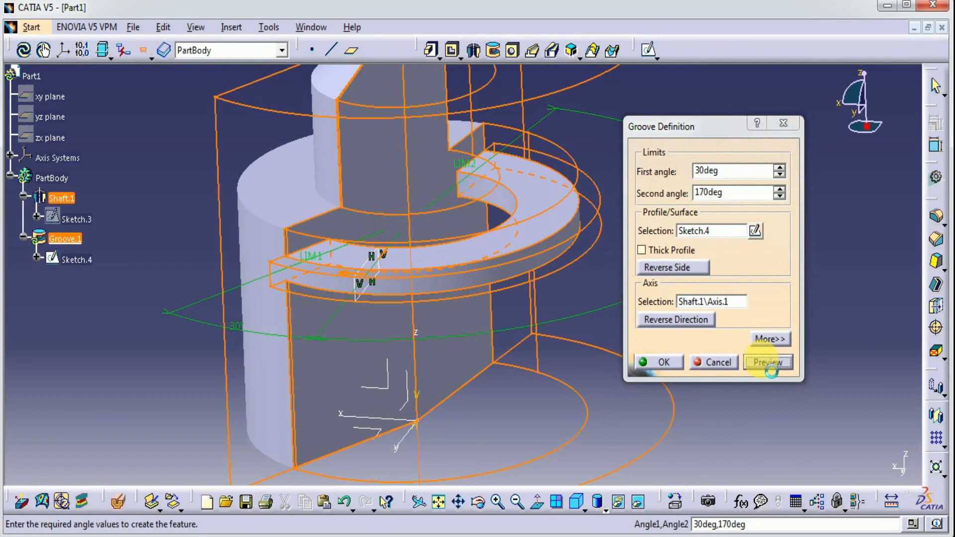
left_click(668, 271)
left_click(766, 362)
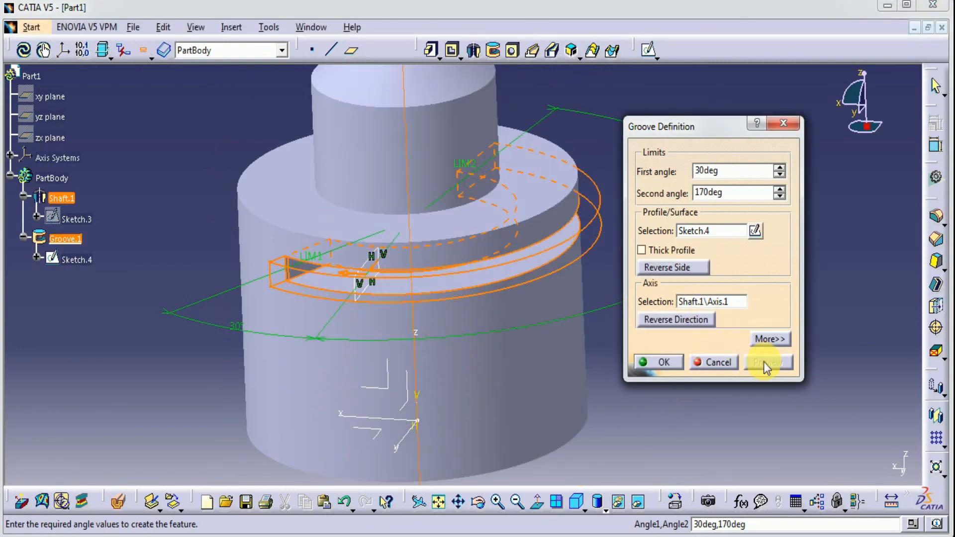
Enable Thick Profile for the groove, set Thickness1 to 5 mm, and preview the thin groove
middle_click_drag(416, 341, 287, 356)
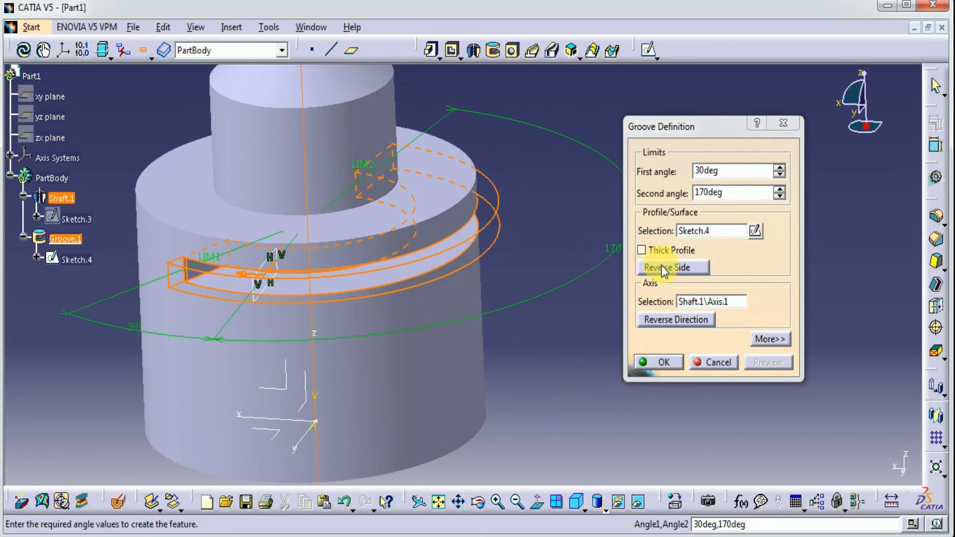
left_click(641, 251)
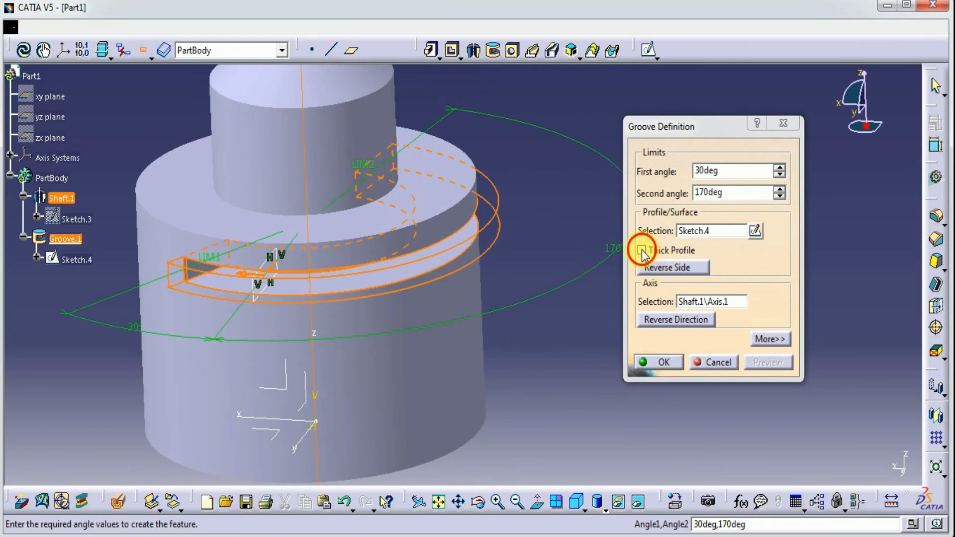
middle_click_drag(373, 398, 420, 363)
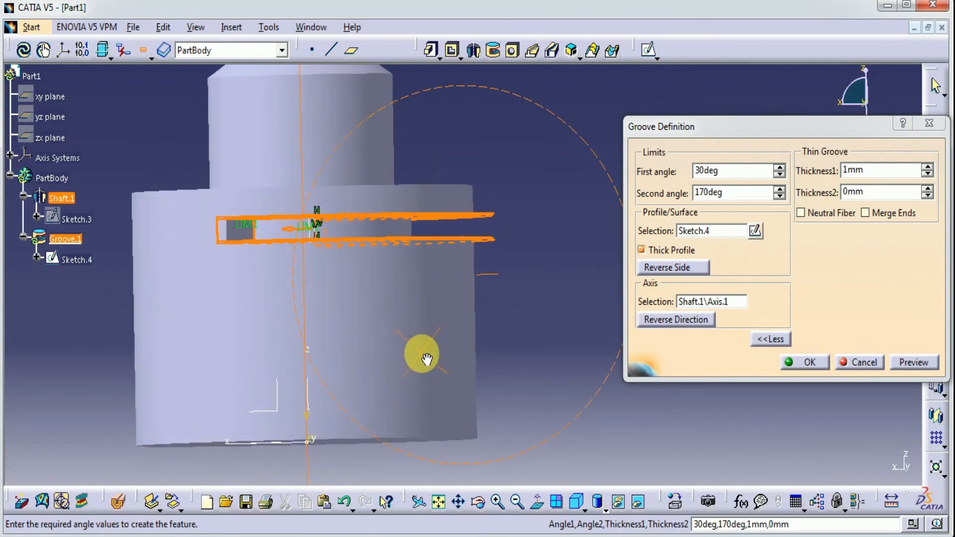
double_click(855, 170)
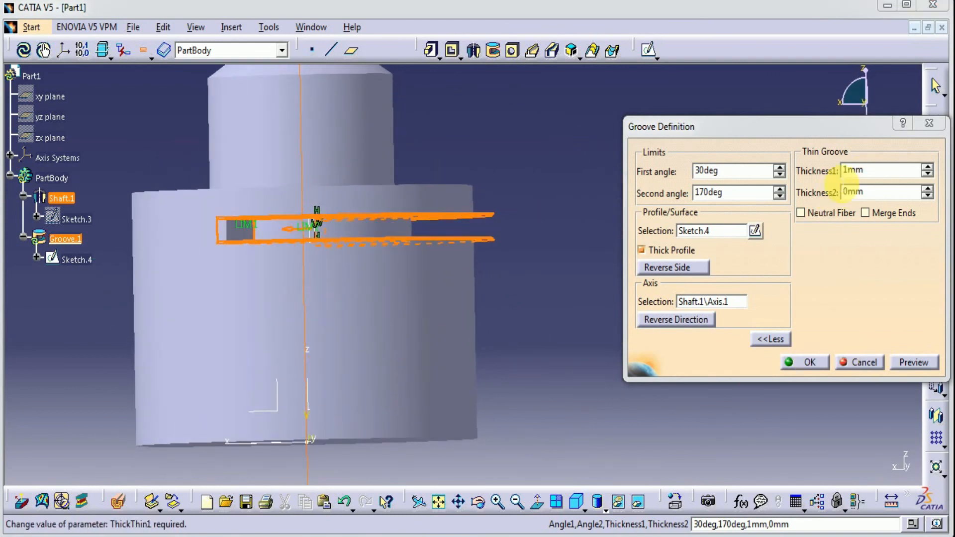
type("5")
left_click(914, 362)
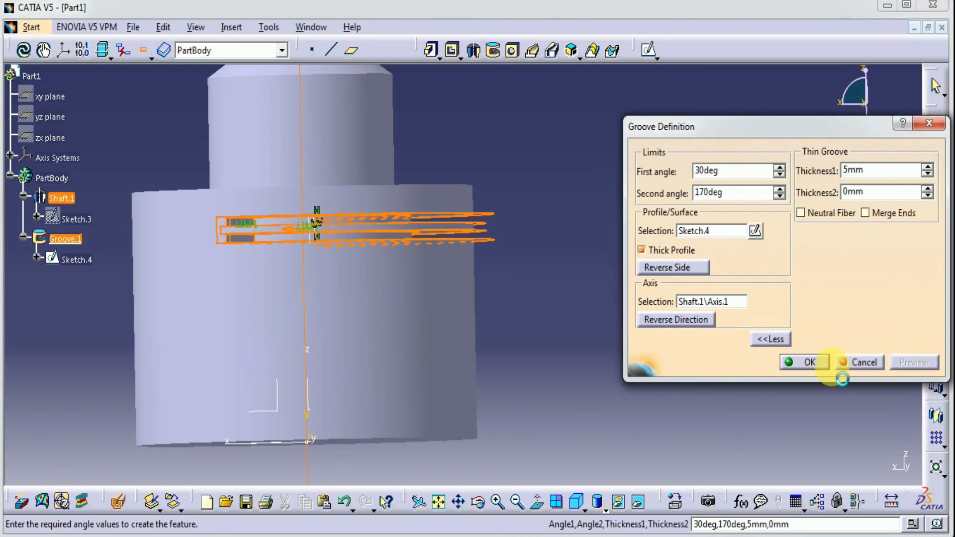